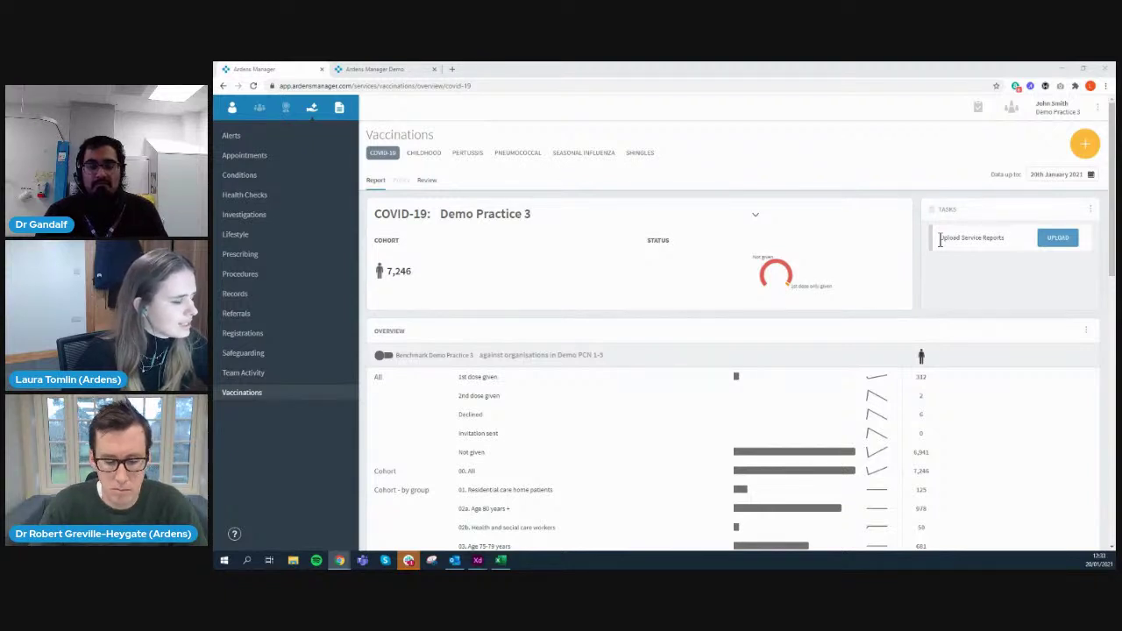
Paste the copied service reports into the Upload Service Reports form and close it without importing
click(1059, 239)
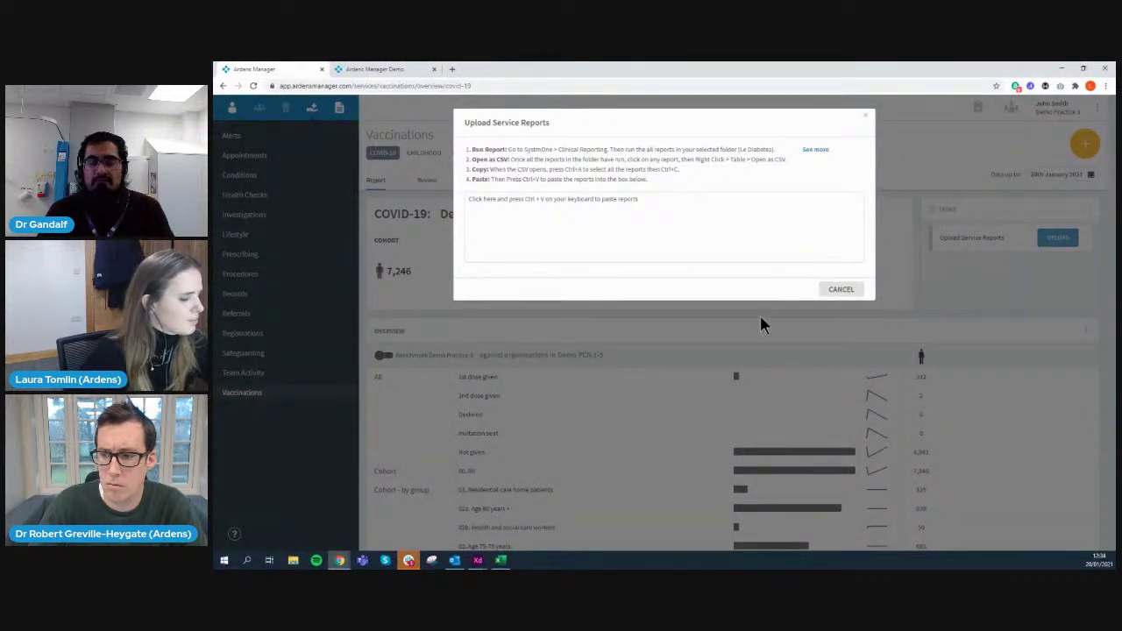
key(alt+Tab)
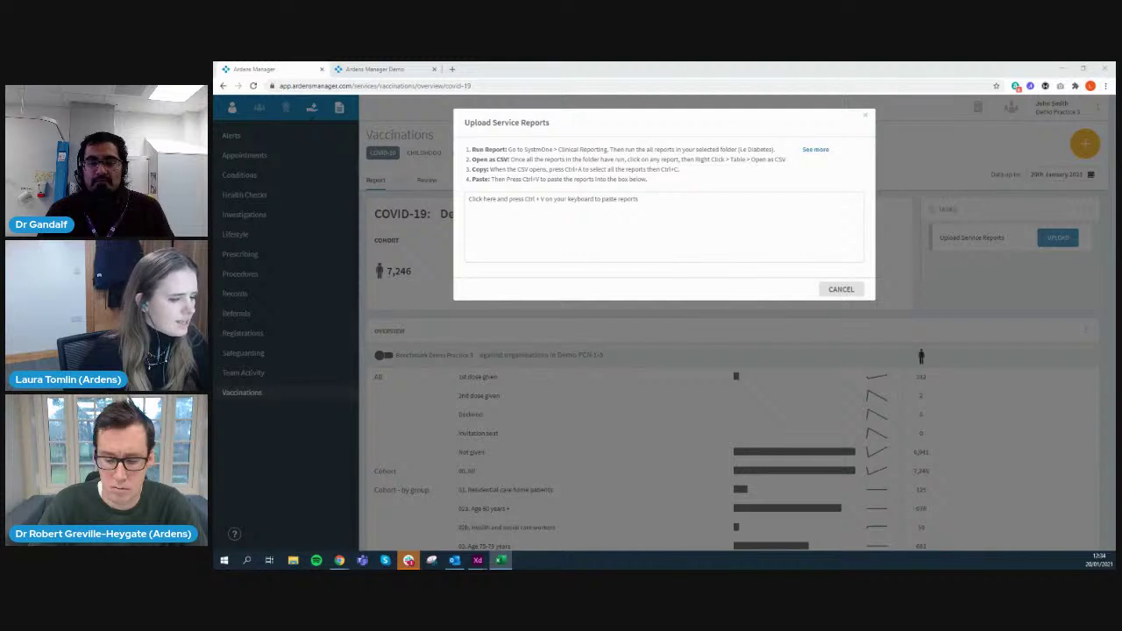
click(501, 209)
key(ctrl+v)
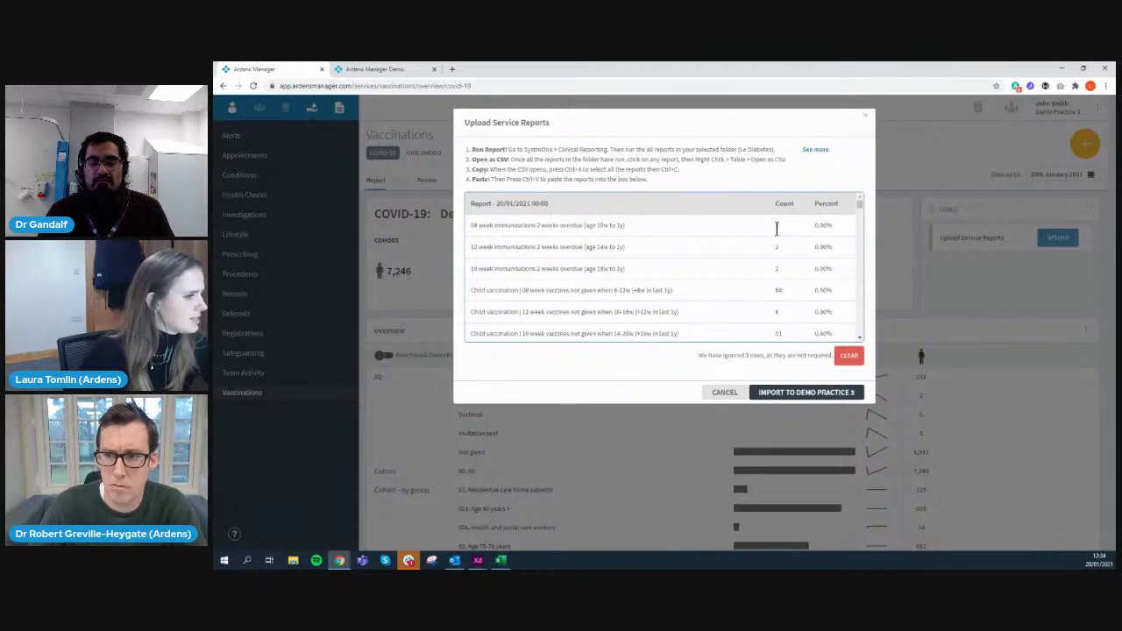
click(868, 120)
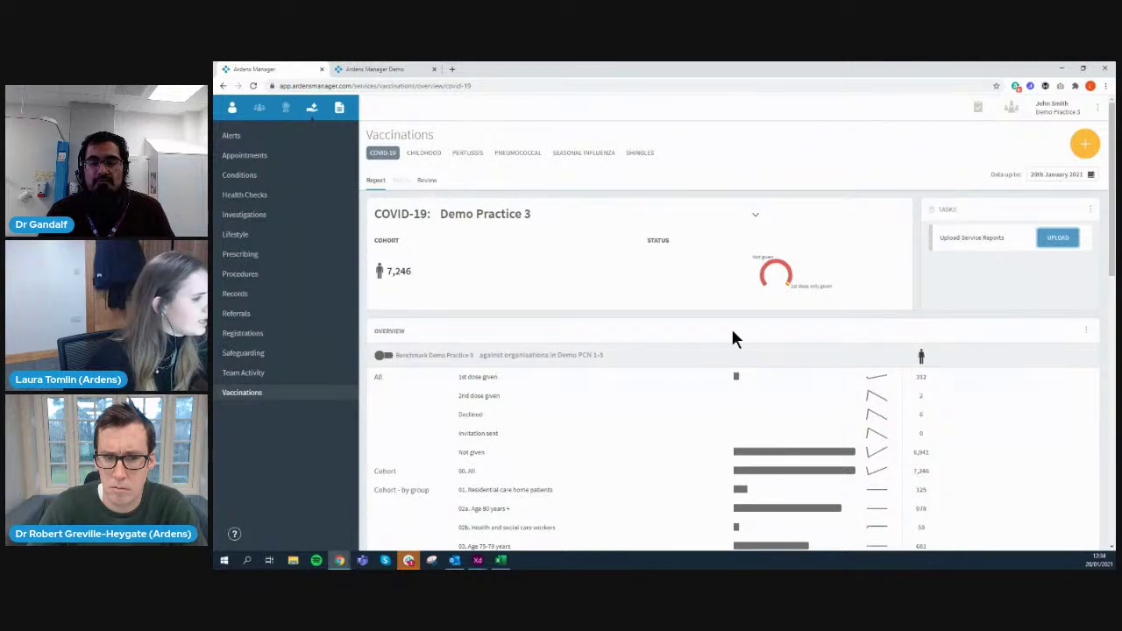
Review the PCN and CCG choices for the COVID-19 report and inspect the vaccination status chart
click(533, 219)
mouse_move(523, 254)
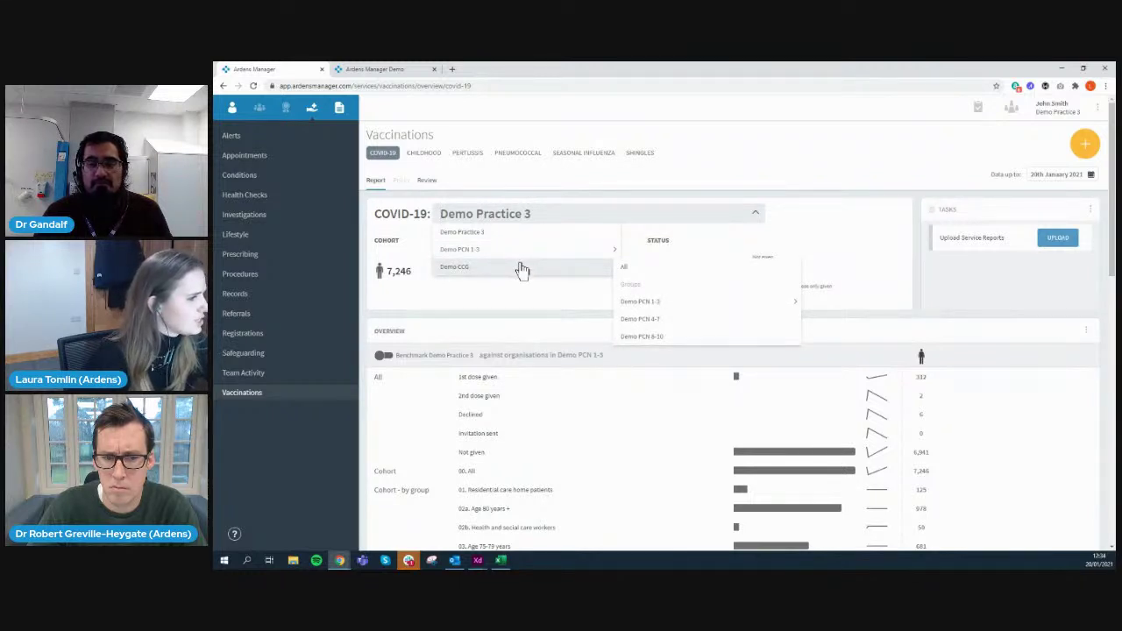
click(481, 288)
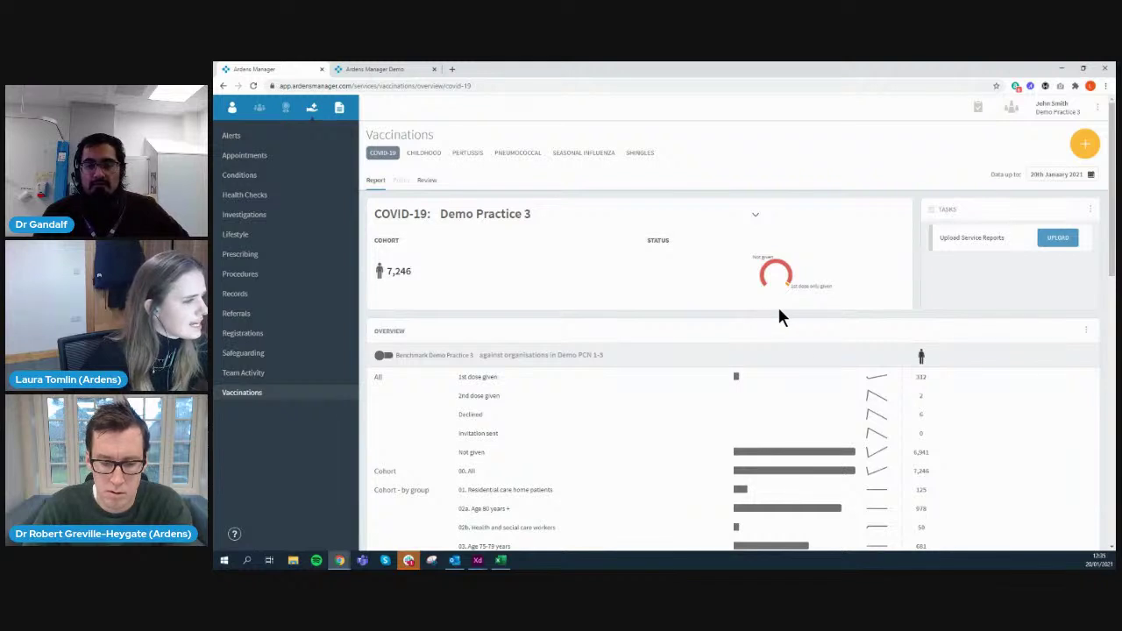
mouse_move(777, 269)
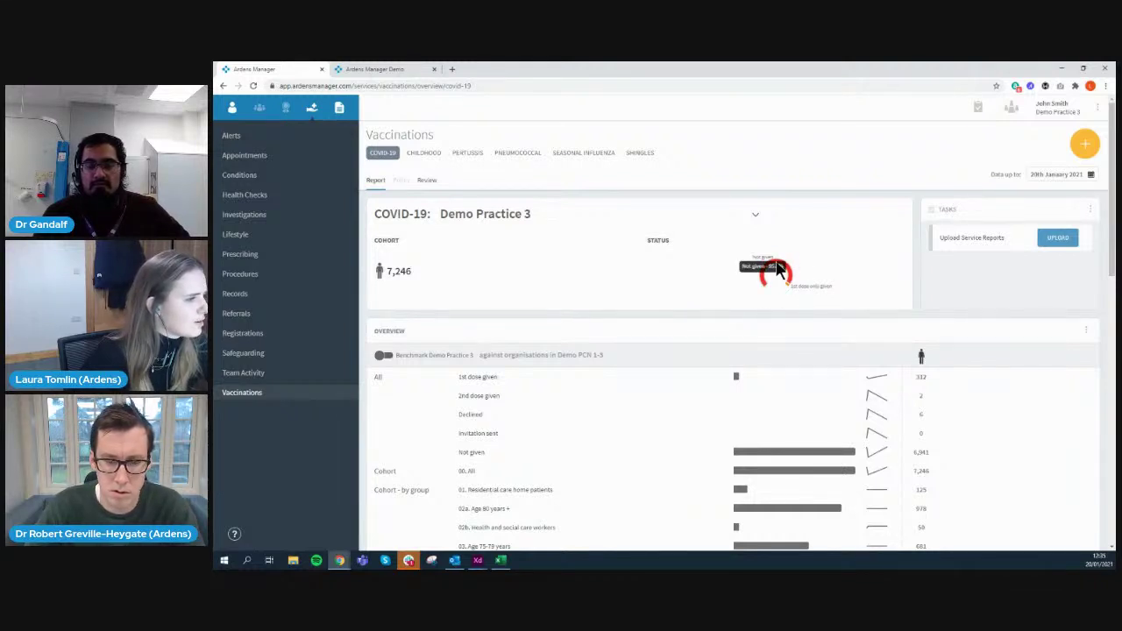
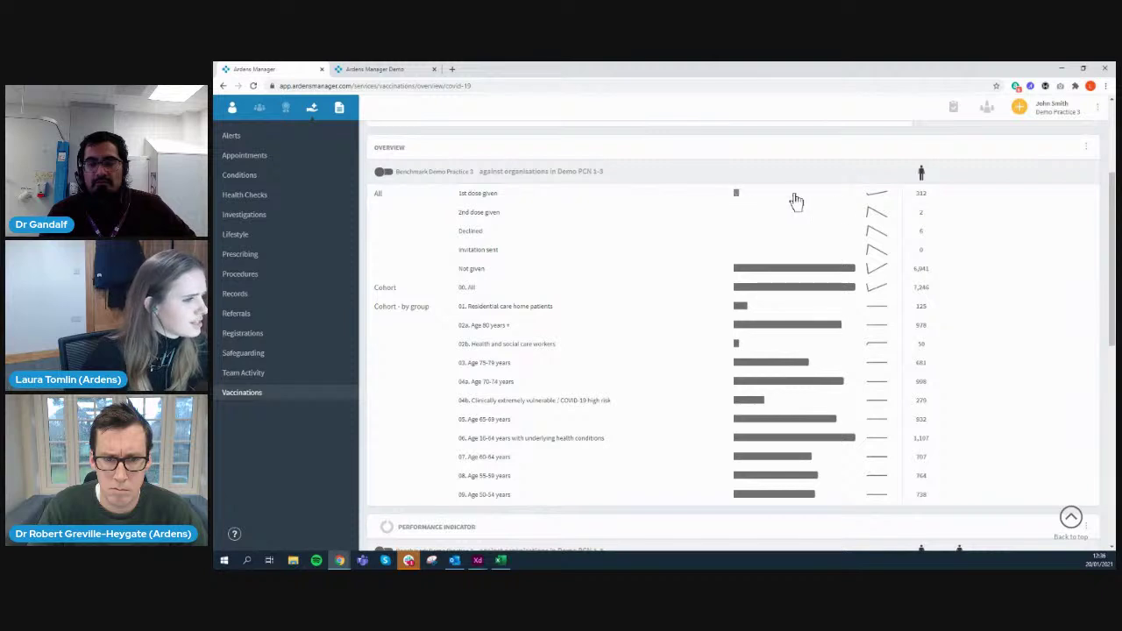
Examine Demo Practice 3's COVID-19 overview trends, cohort groups, and 1st and 2nd dose performance indicators
mouse_move(875, 205)
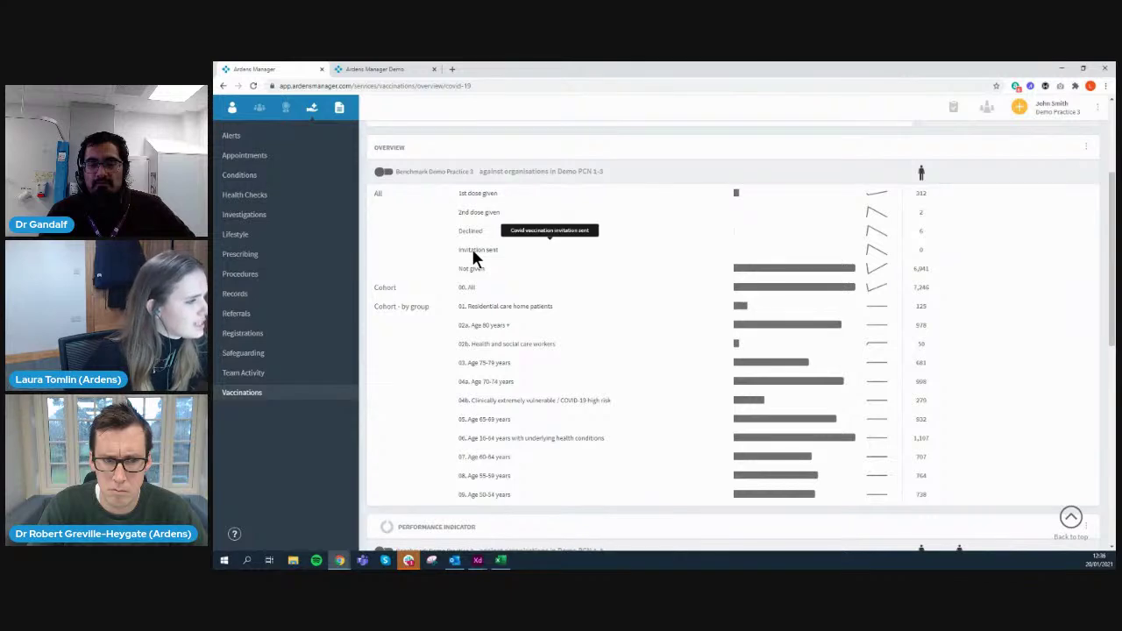
scroll(472, 252, down, 1)
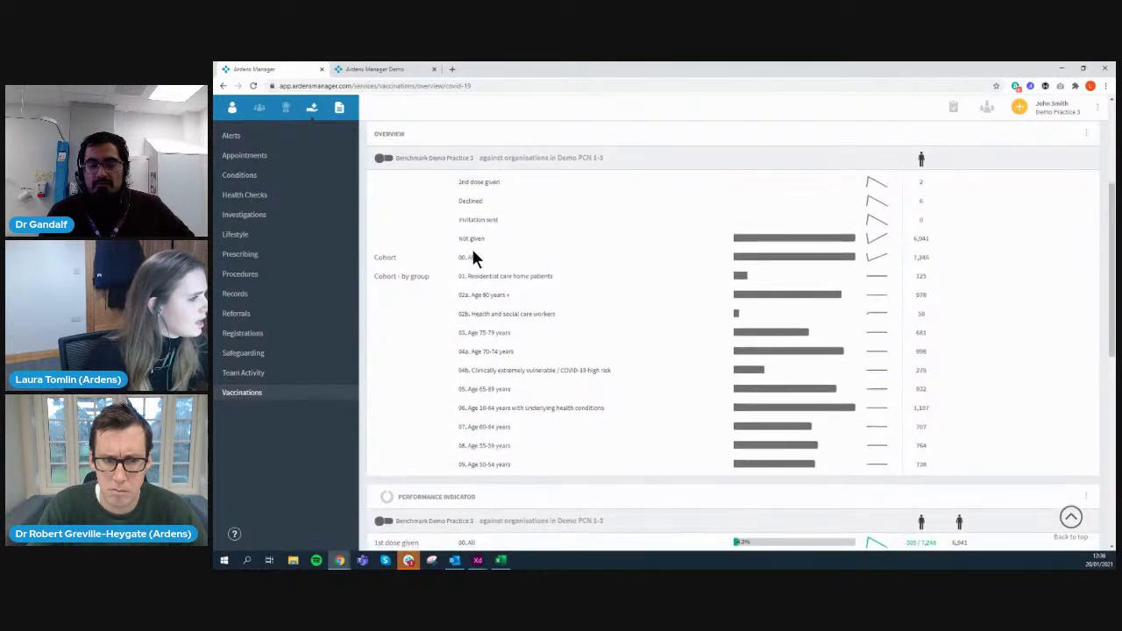
scroll(472, 254, down, 2)
scroll(418, 283, down, 1)
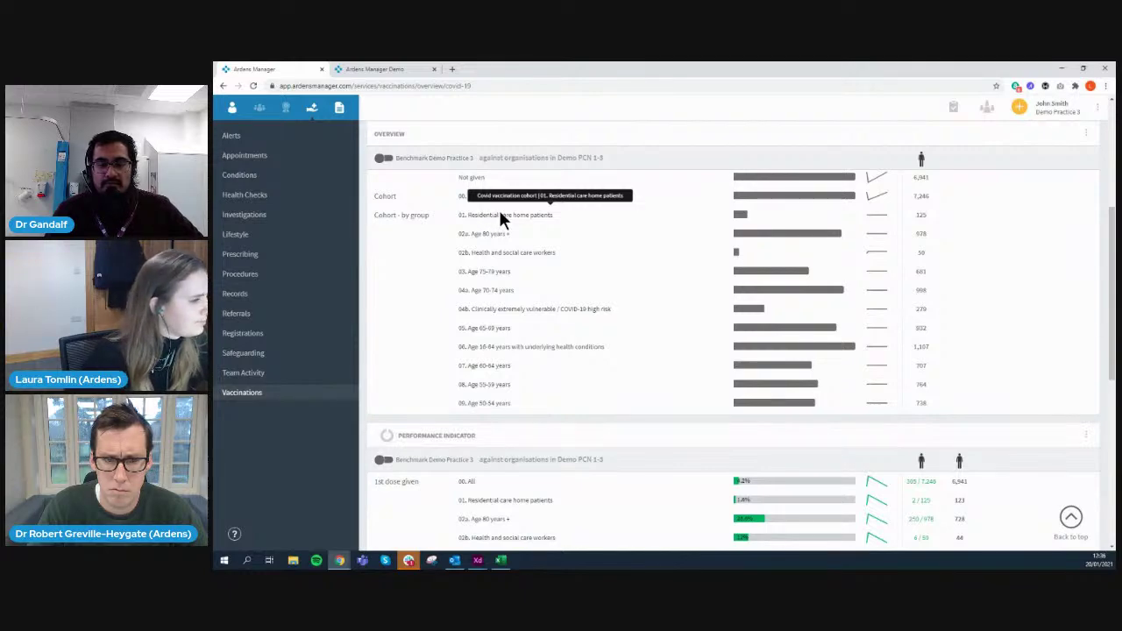
scroll(500, 214, down, 3)
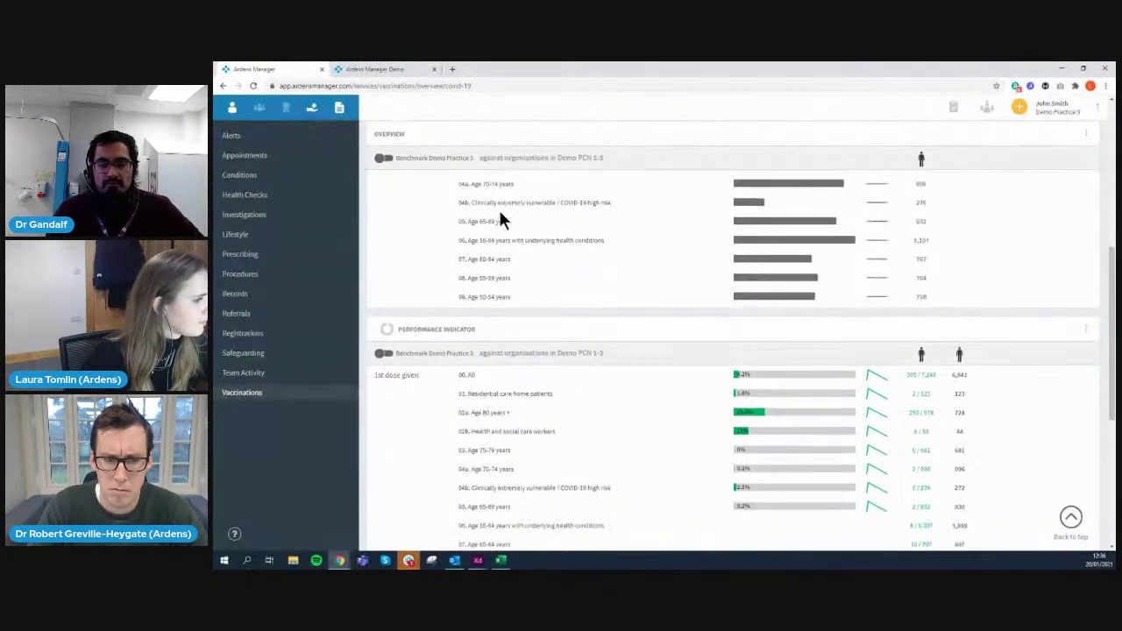
scroll(501, 215, down, 1)
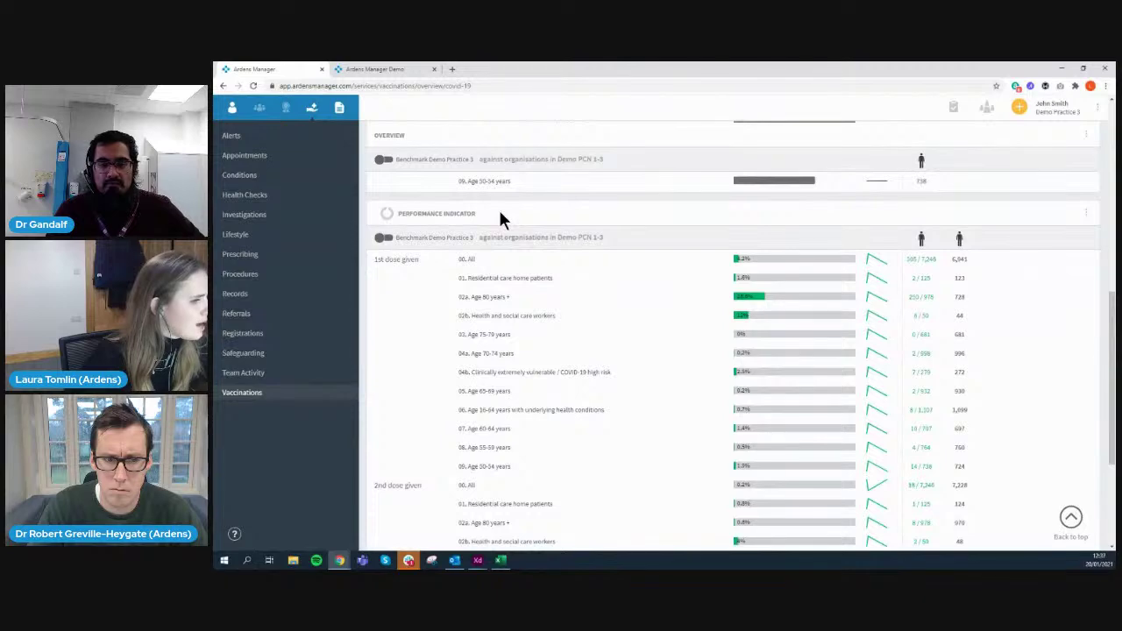
scroll(500, 219, down, 1)
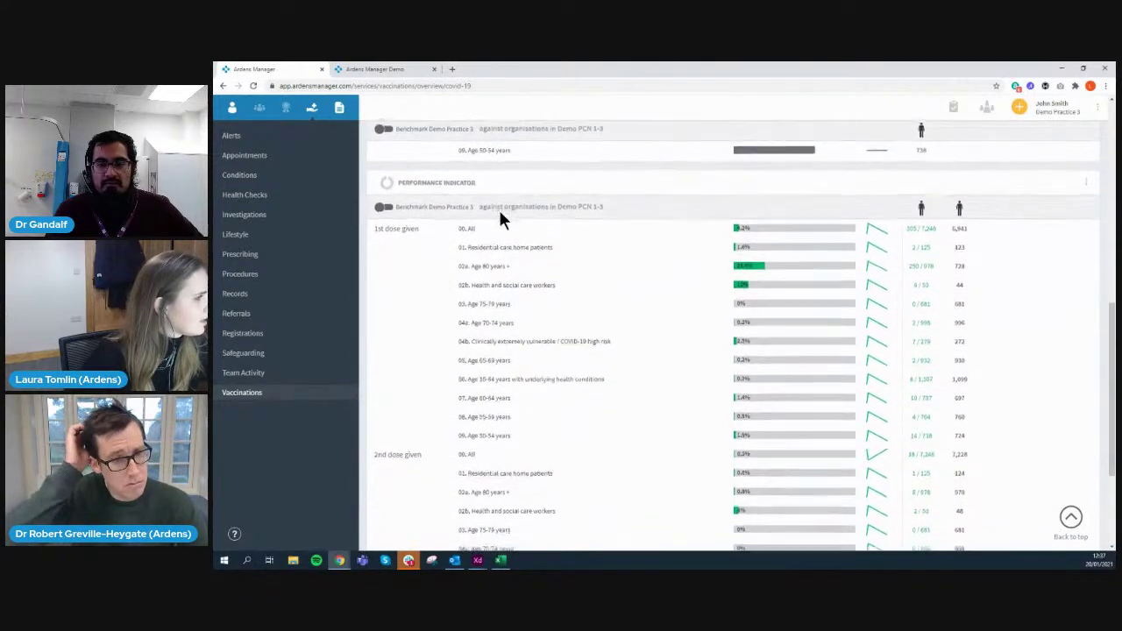
scroll(501, 221, down, 1)
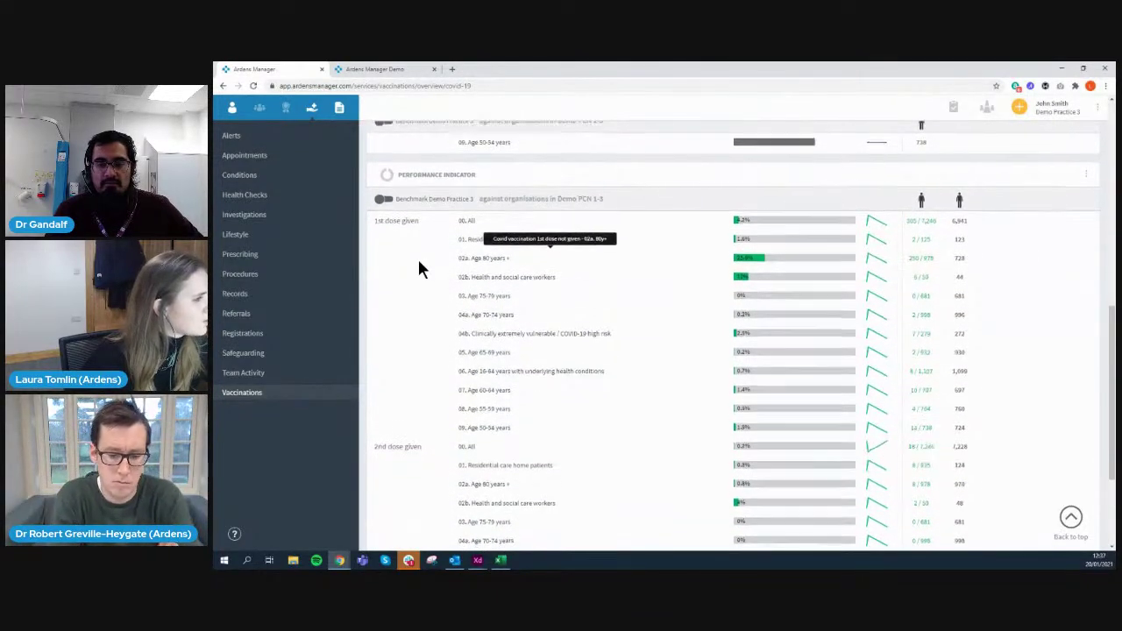
scroll(419, 263, down, 1)
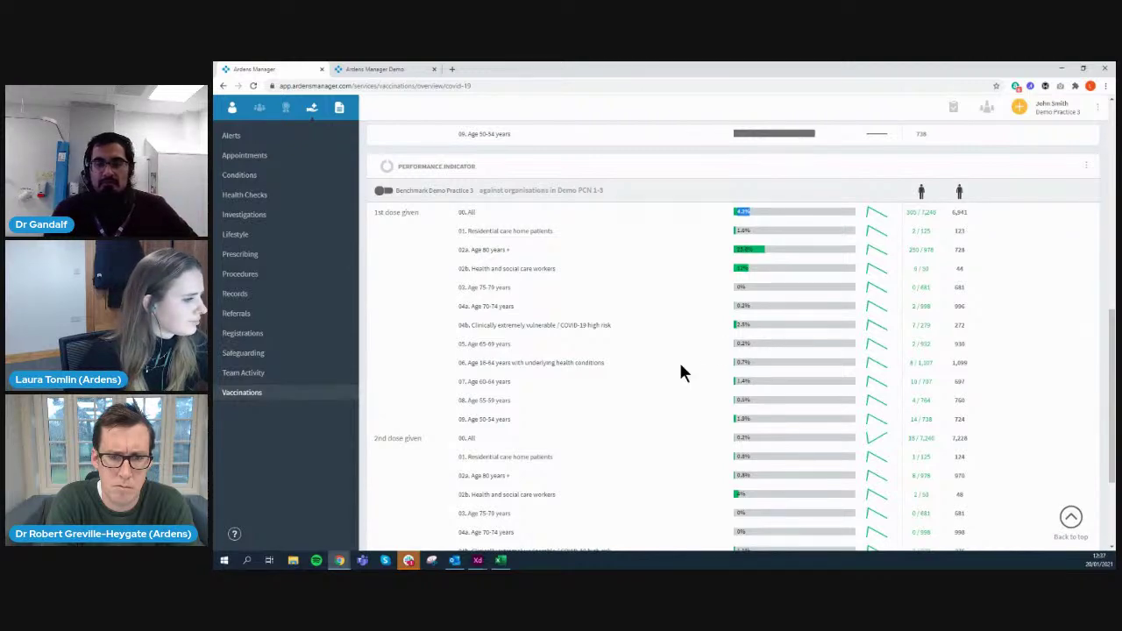
scroll(681, 367, down, 4)
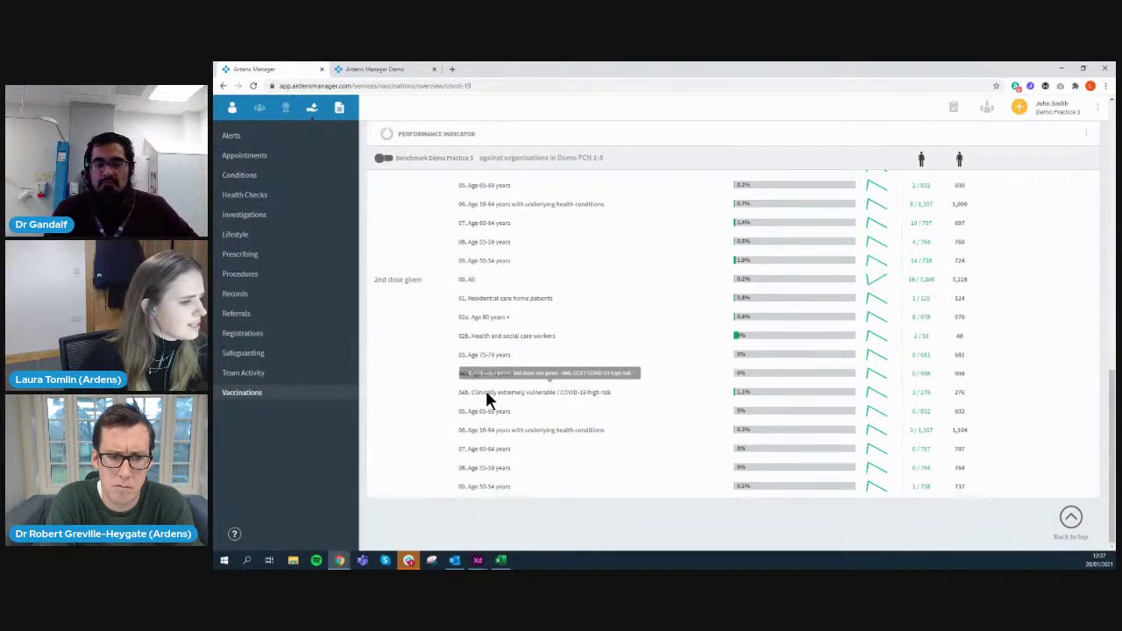
scroll(488, 399, up, 15)
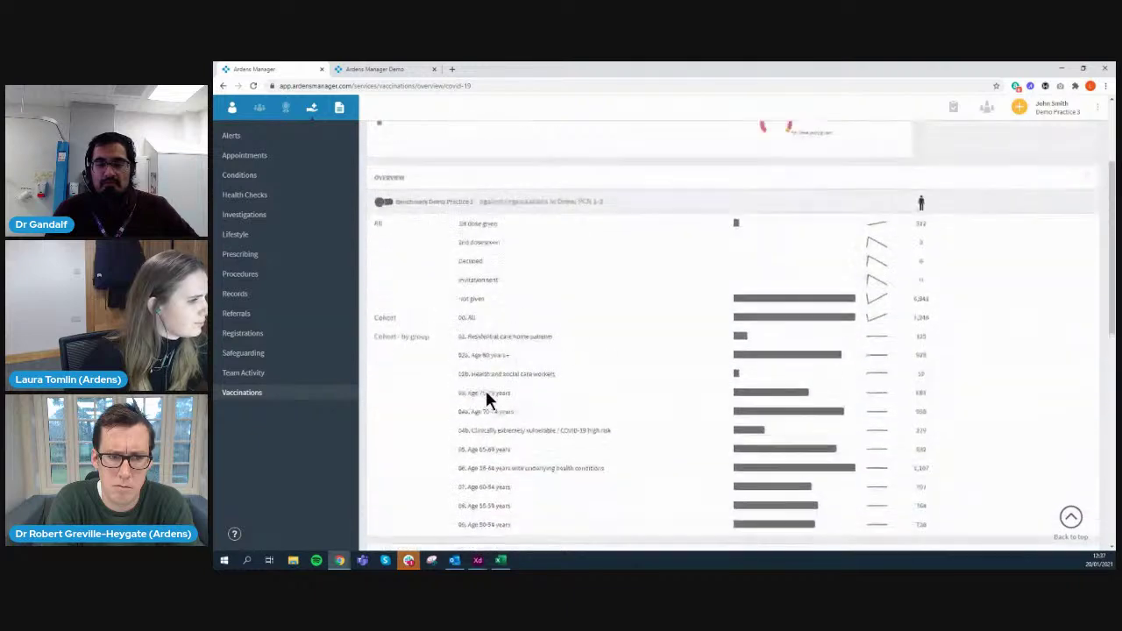
scroll(488, 399, up, 1)
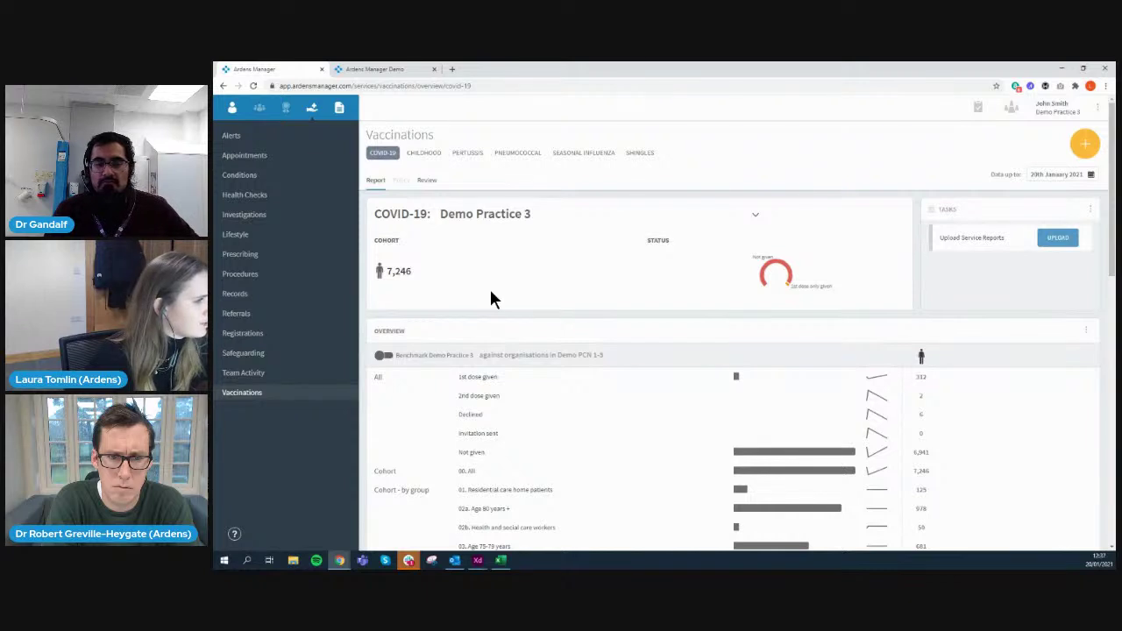
Switch the COVID-19 report from the single practice to all organisations in Demo PCN 1-3
click(496, 218)
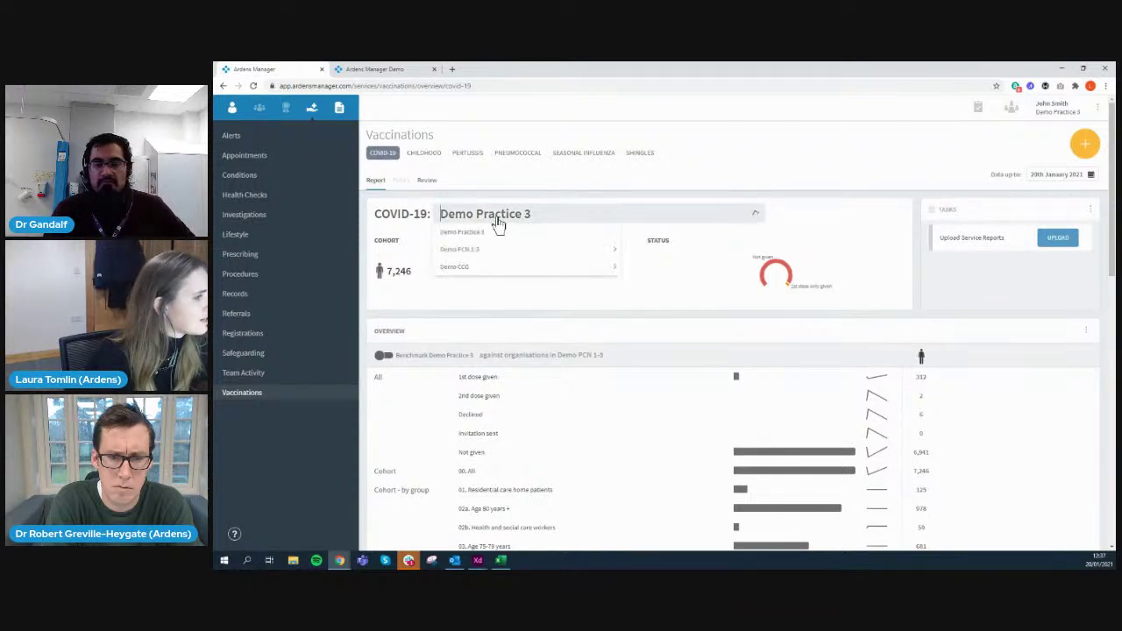
click(506, 249)
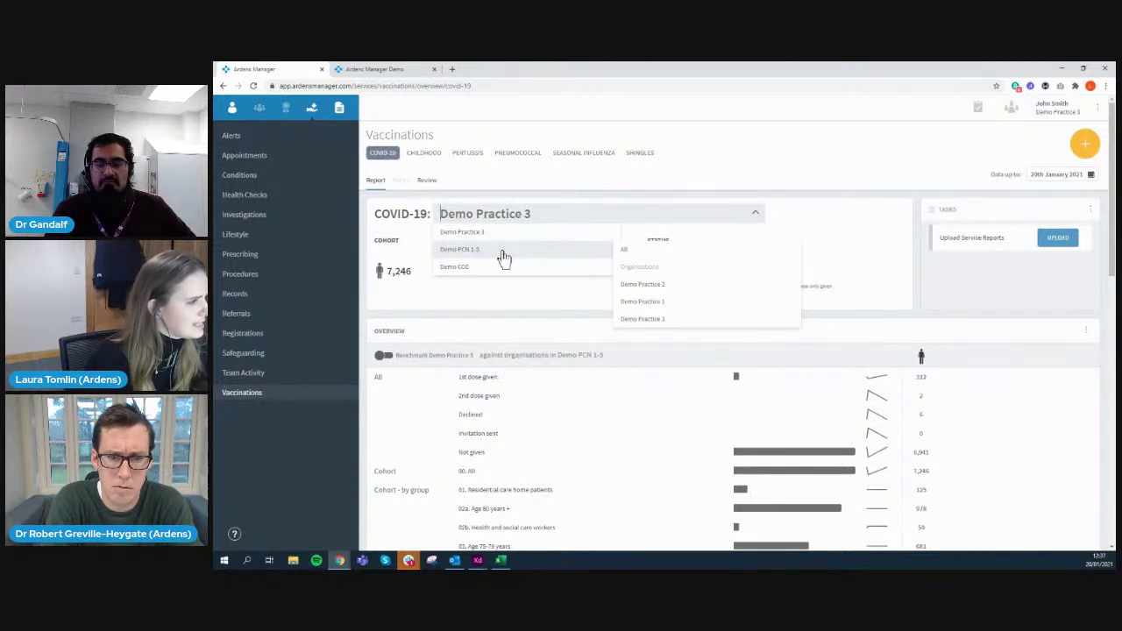
click(453, 326)
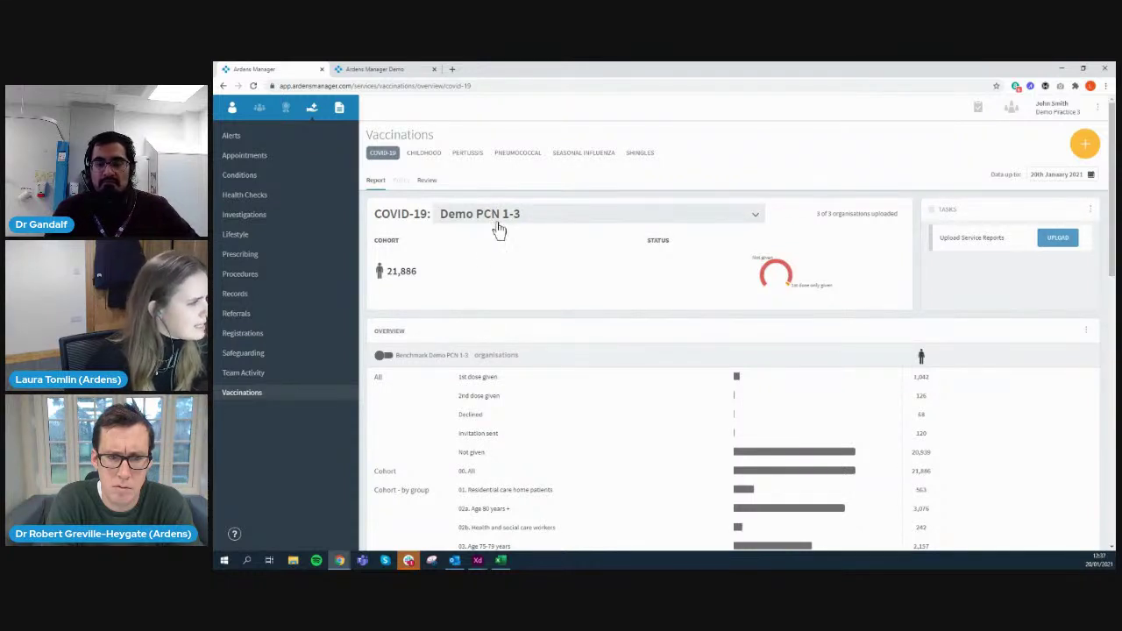
Turn on benchmarking of the Demo PCN 1-3 organisations in the overview
scroll(473, 289, down, 1)
scroll(473, 289, down, 1)
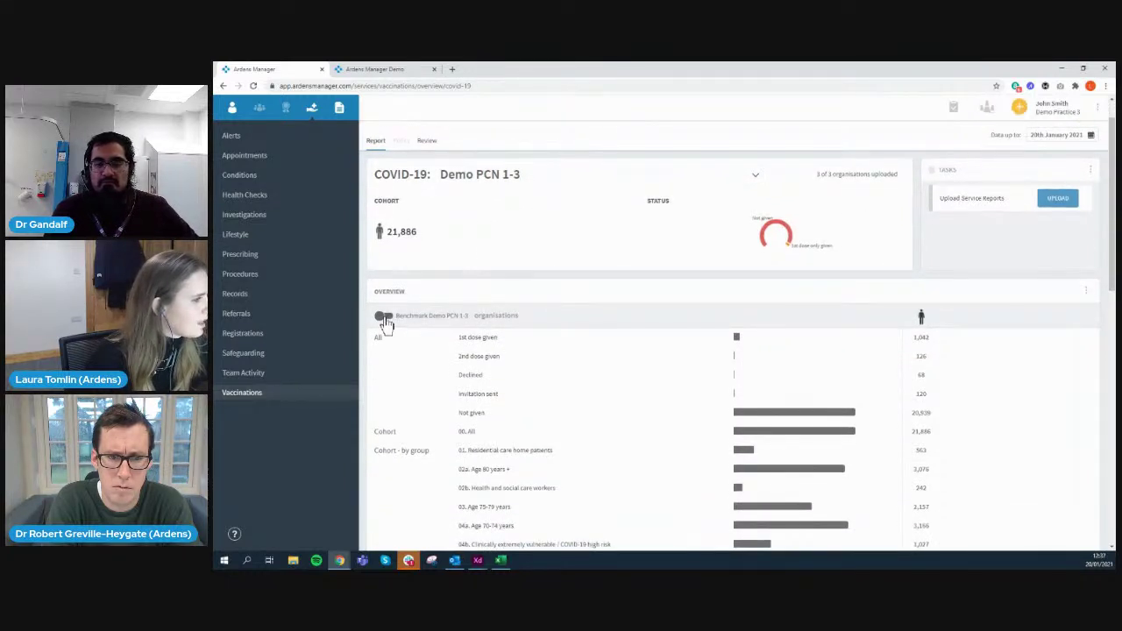
click(385, 319)
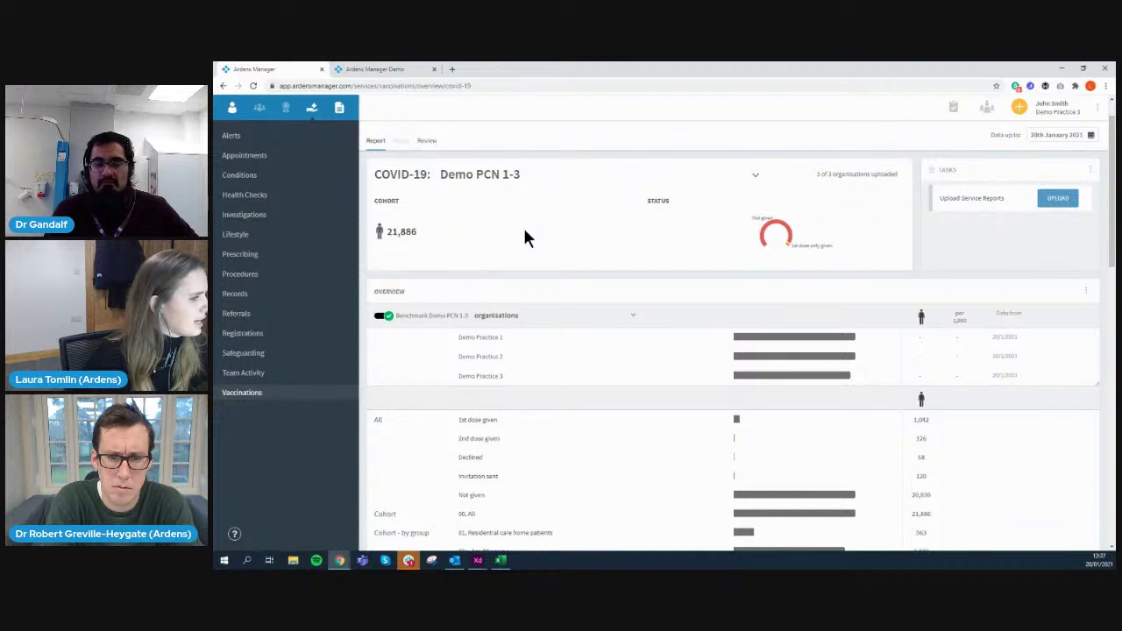
Compare the three practices on the overview's 1st dose given measure, including their trends and data dates
scroll(525, 233, down, 1)
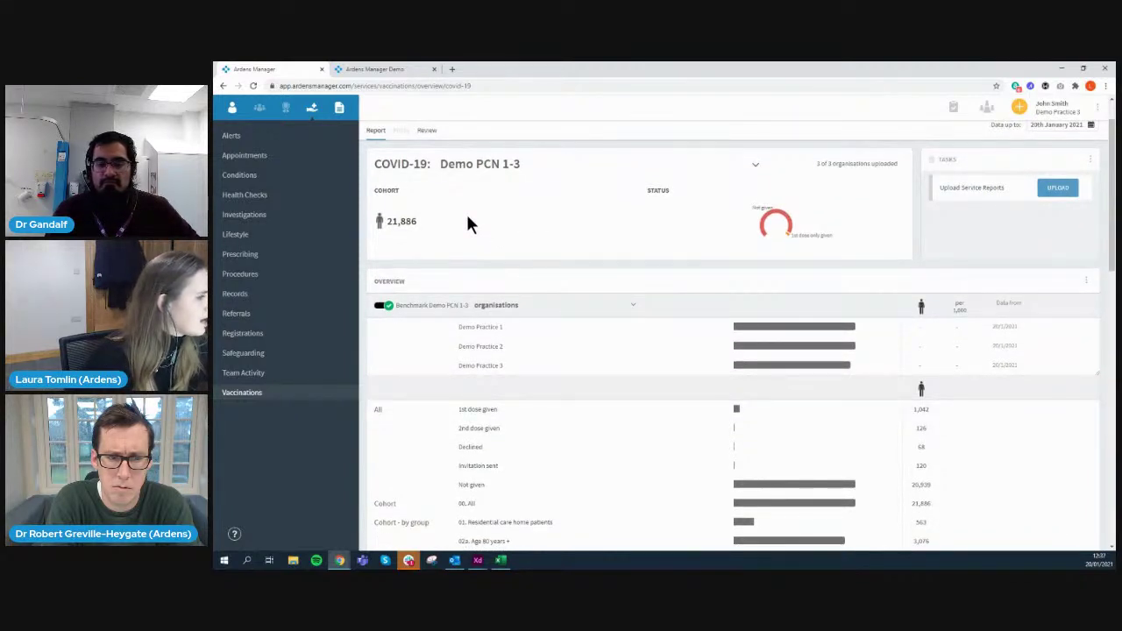
scroll(489, 226, down, 2)
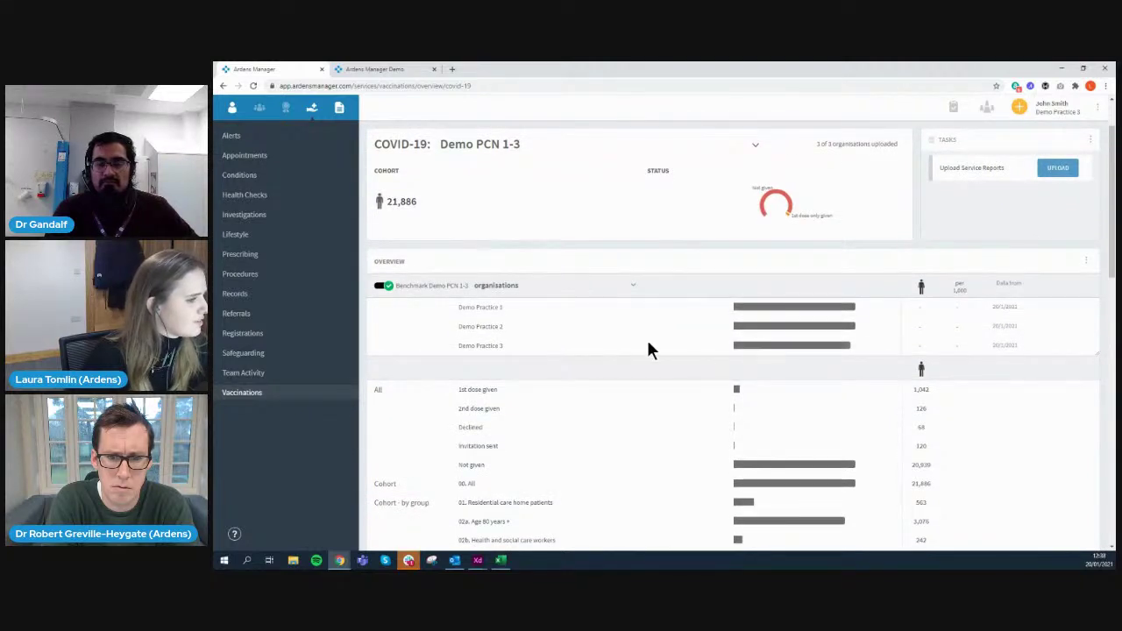
scroll(621, 337, down, 2)
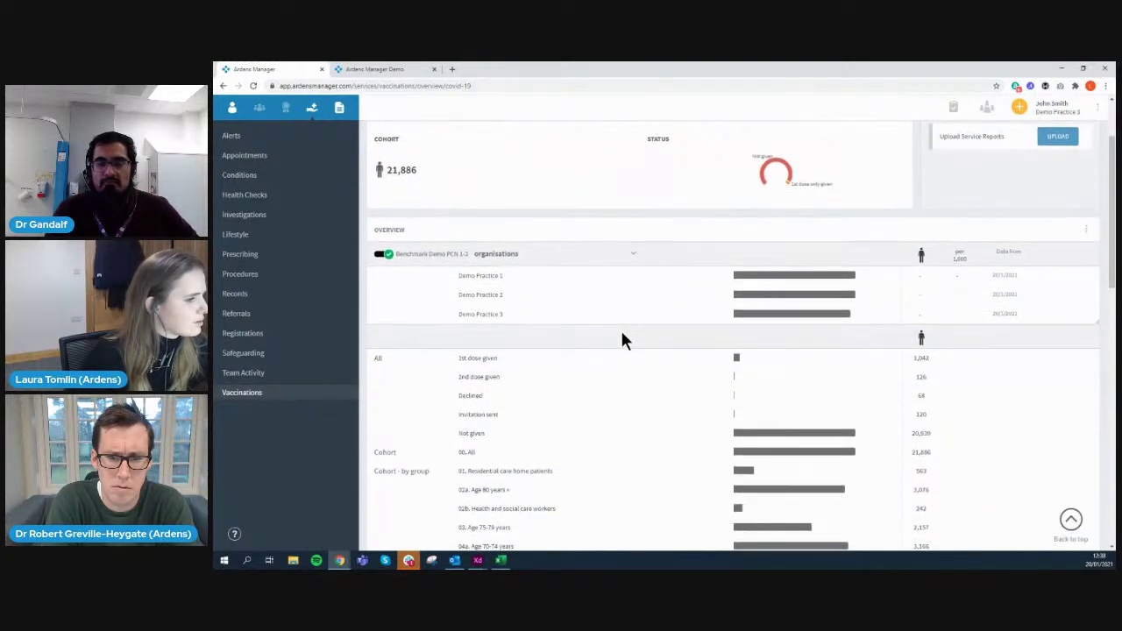
click(737, 362)
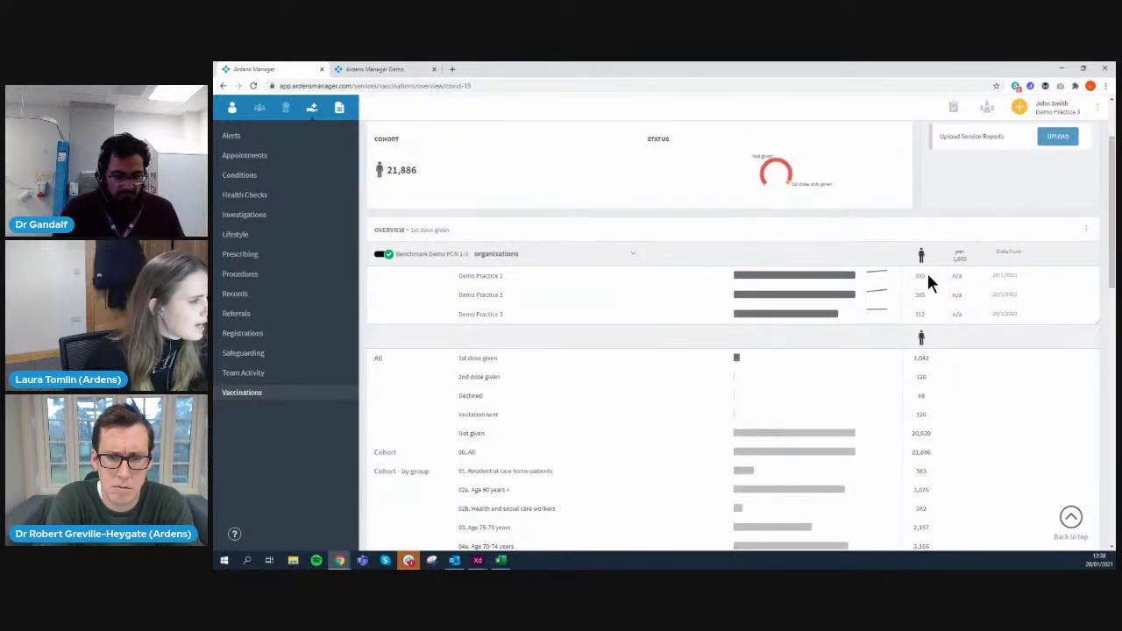
mouse_move(864, 309)
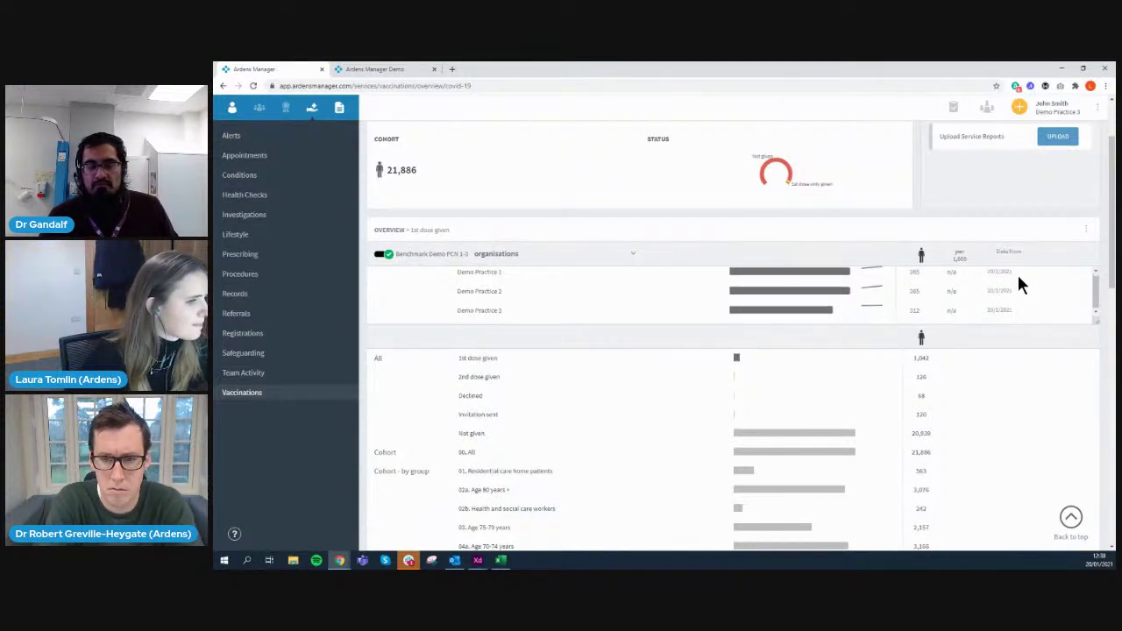
Compare the practices on the 1st dose given performance indicator for the 00. All cohort, and clear that selection
scroll(996, 419, down, 10)
scroll(996, 418, down, 1)
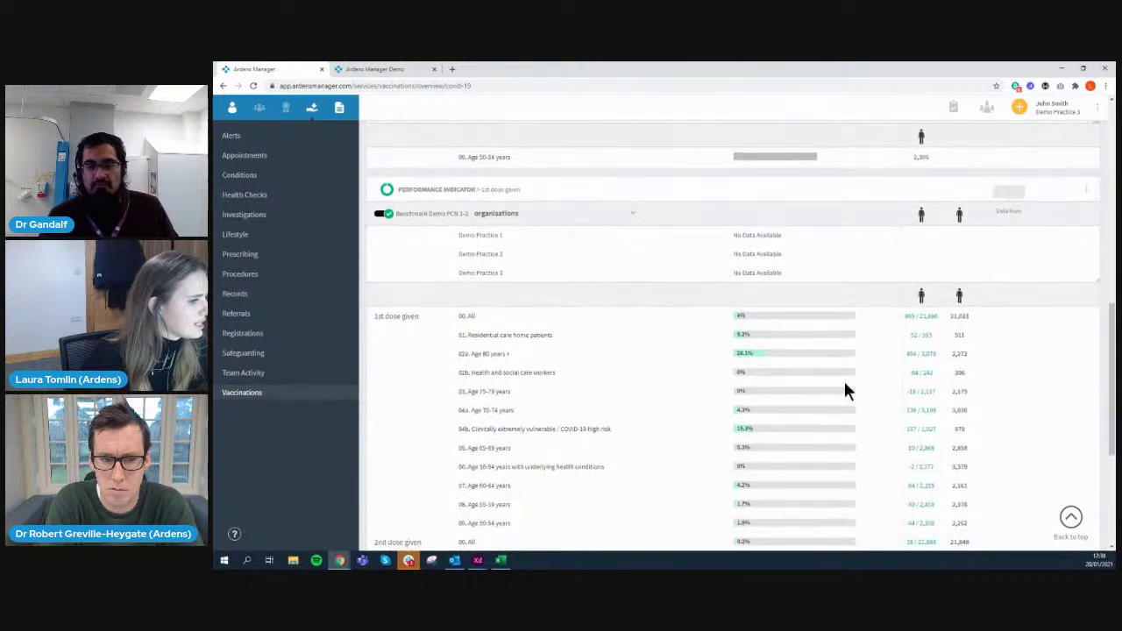
click(741, 321)
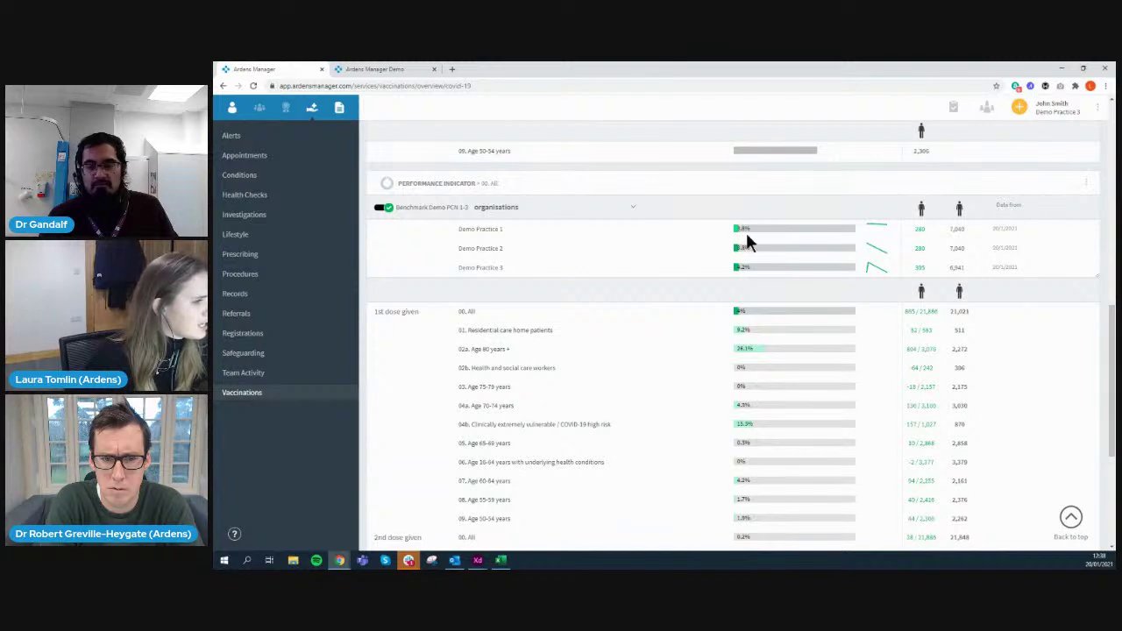
click(742, 317)
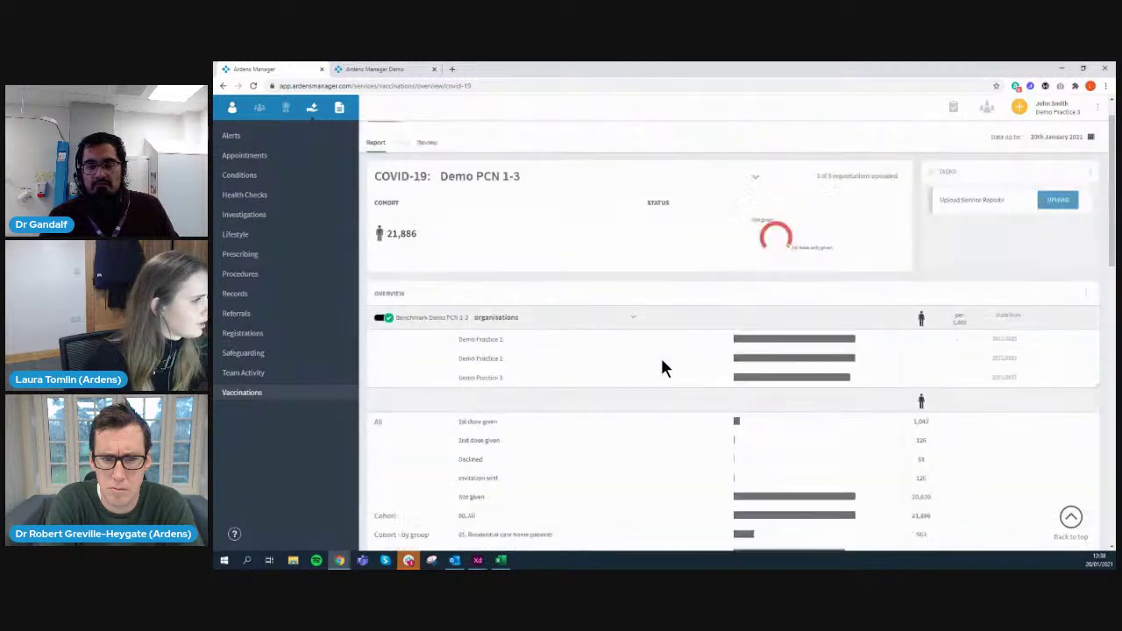
Change the overview benchmark to compare Demo PCN 1-3 against PCNs in Demo CCG
scroll(651, 337, down, 1)
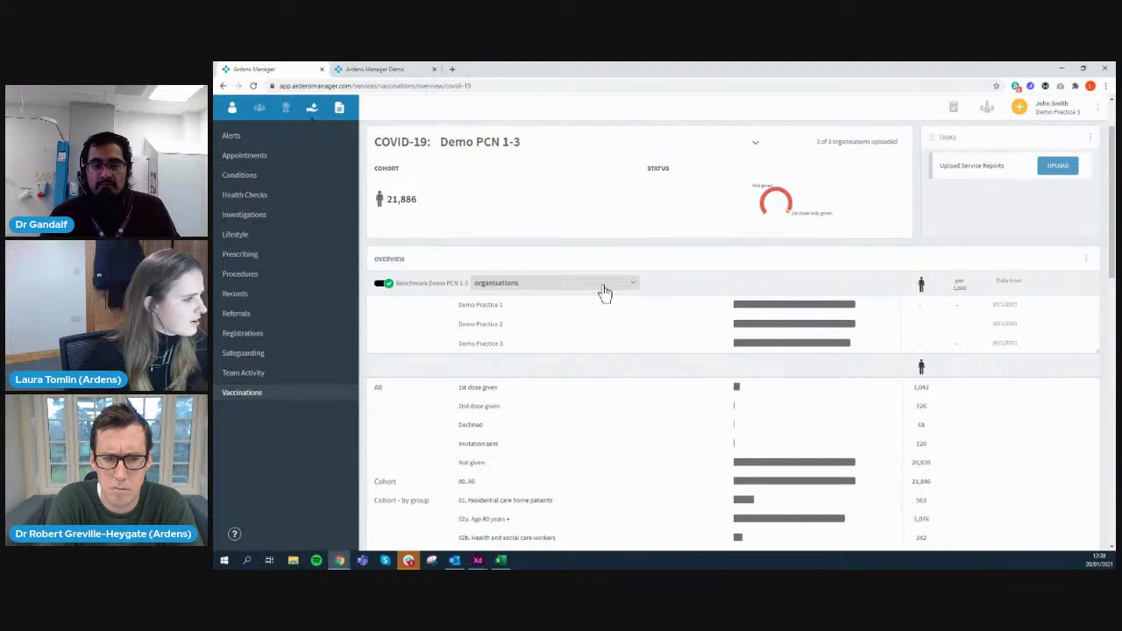
click(605, 292)
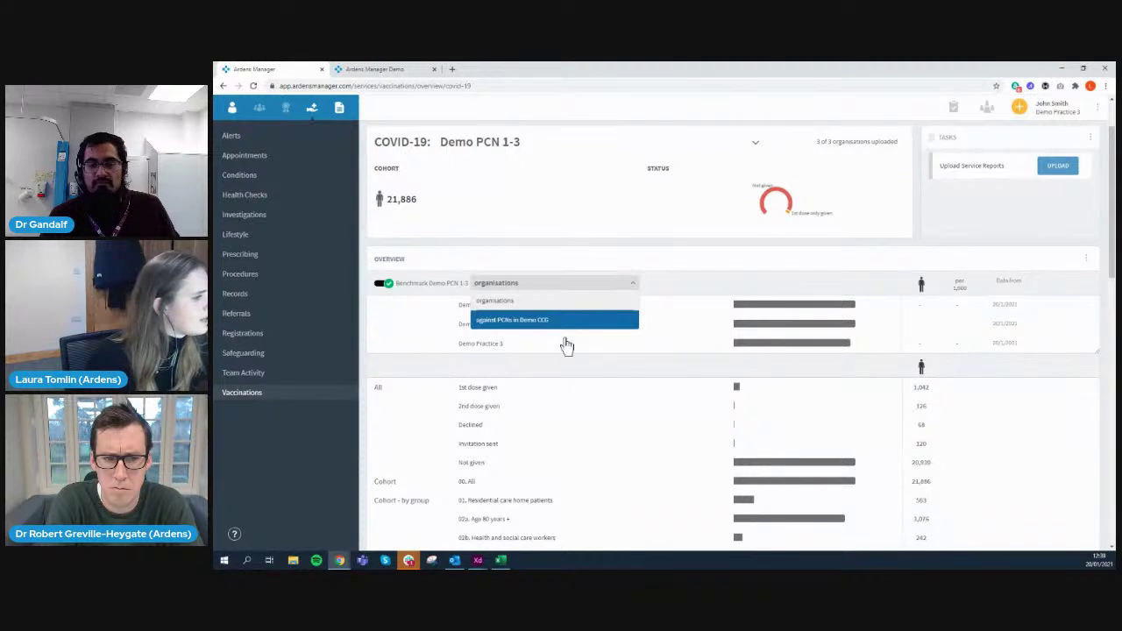
click(566, 324)
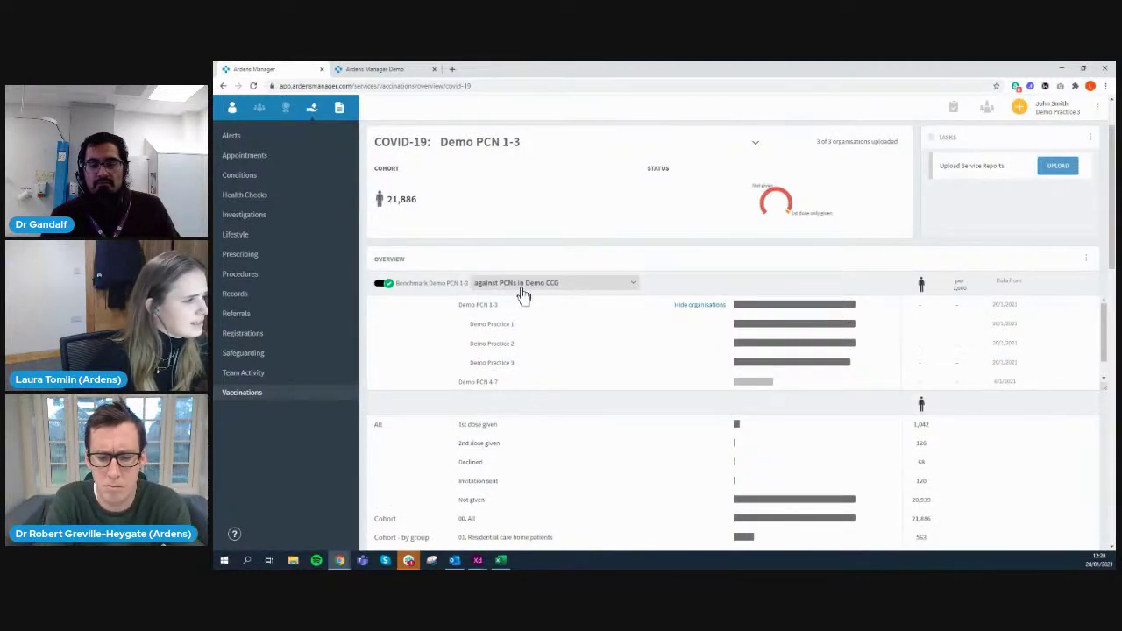
Enlarge the benchmark list to show all PCNs in Demo CCG and hide the individual organisations under Demo PCN 1-3
scroll(784, 226, down, 1)
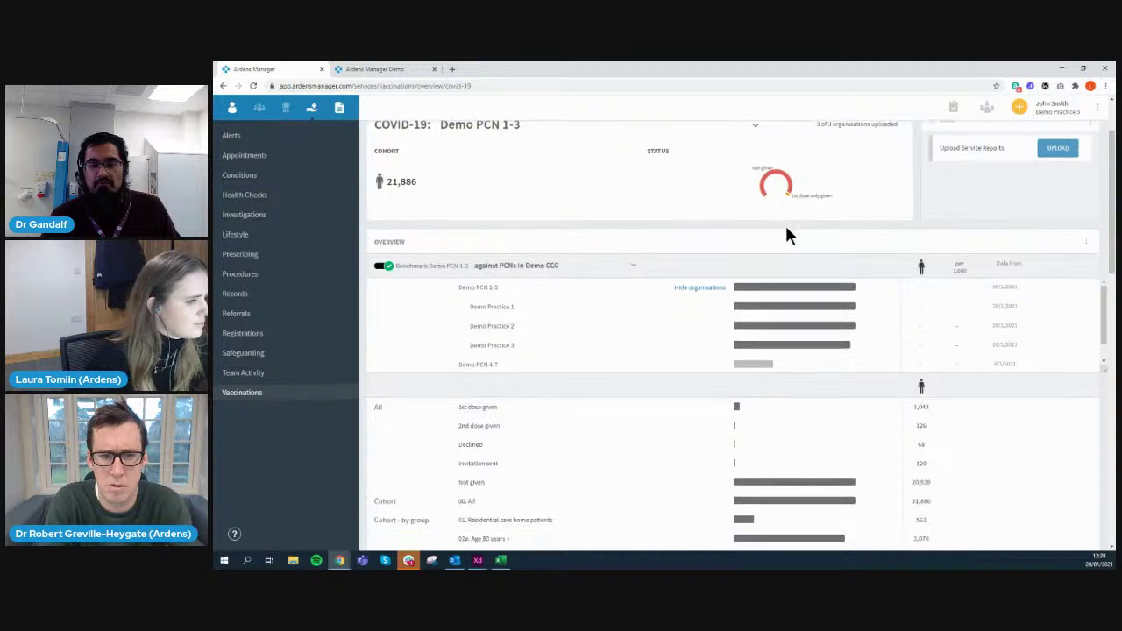
drag(1105, 372, 1105, 406)
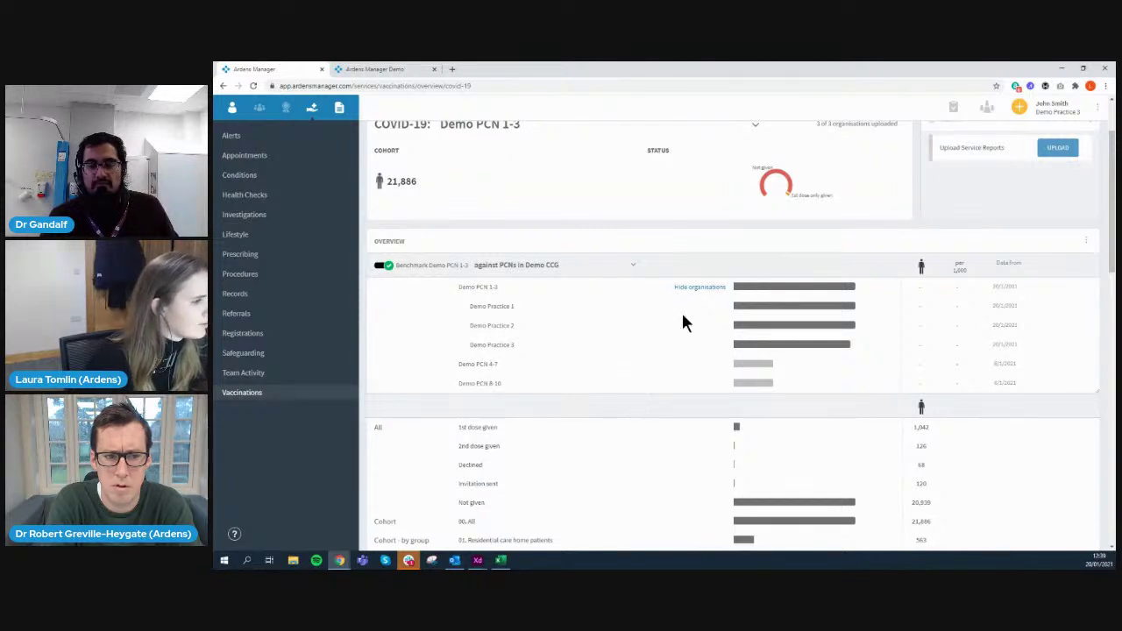
click(697, 289)
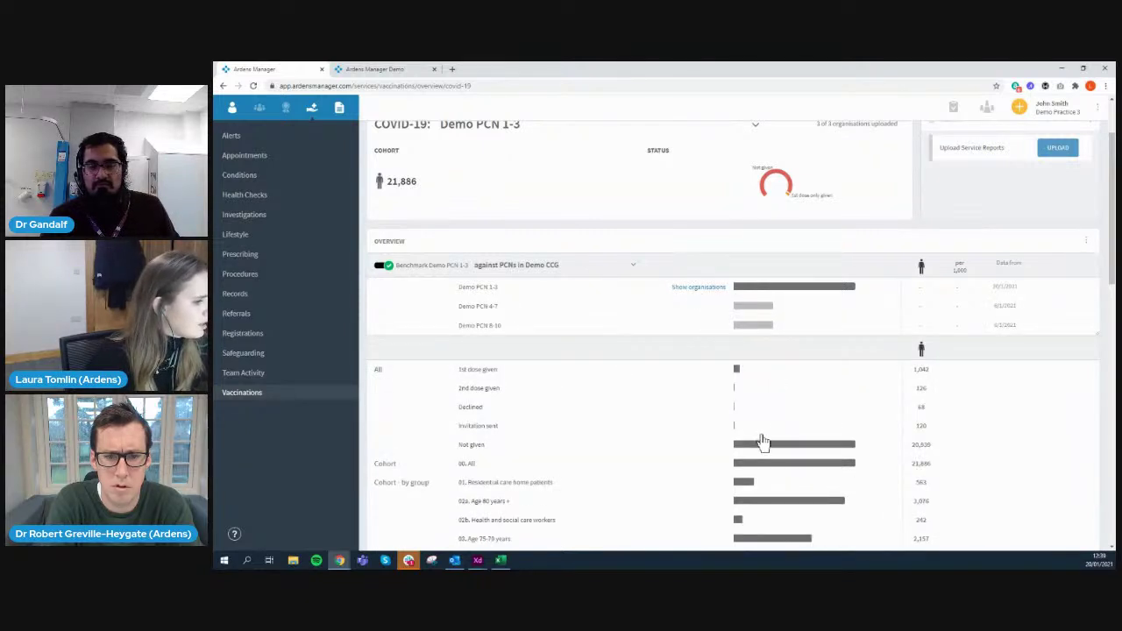
Compare the PCNs on the 2nd dose given measure and show the individual organisations under Demo PCN 1-3
click(736, 372)
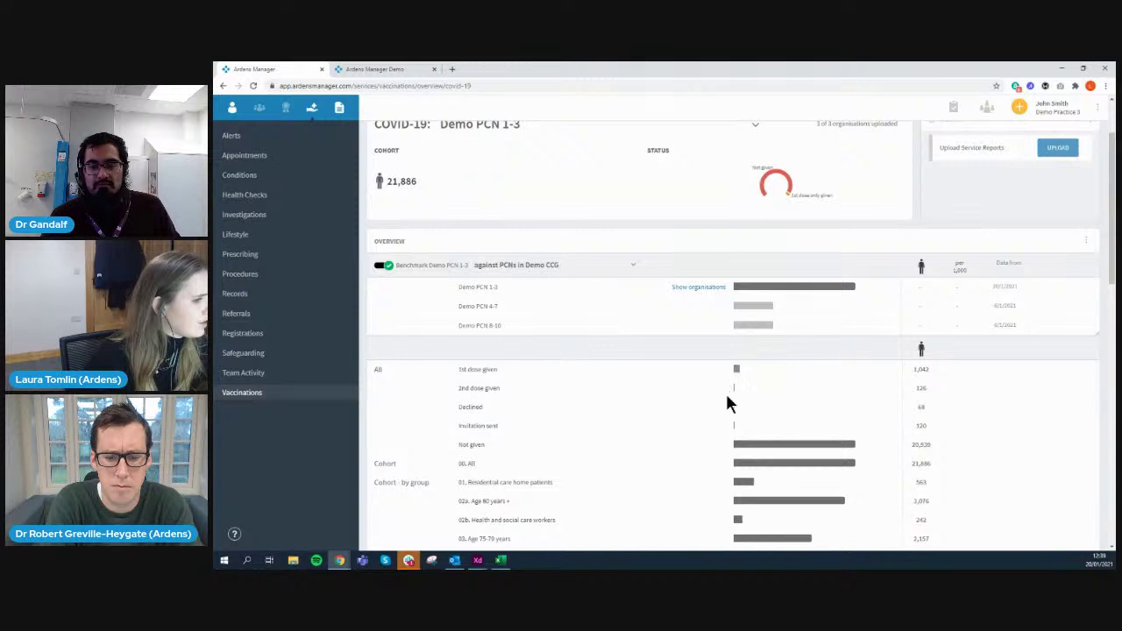
click(735, 394)
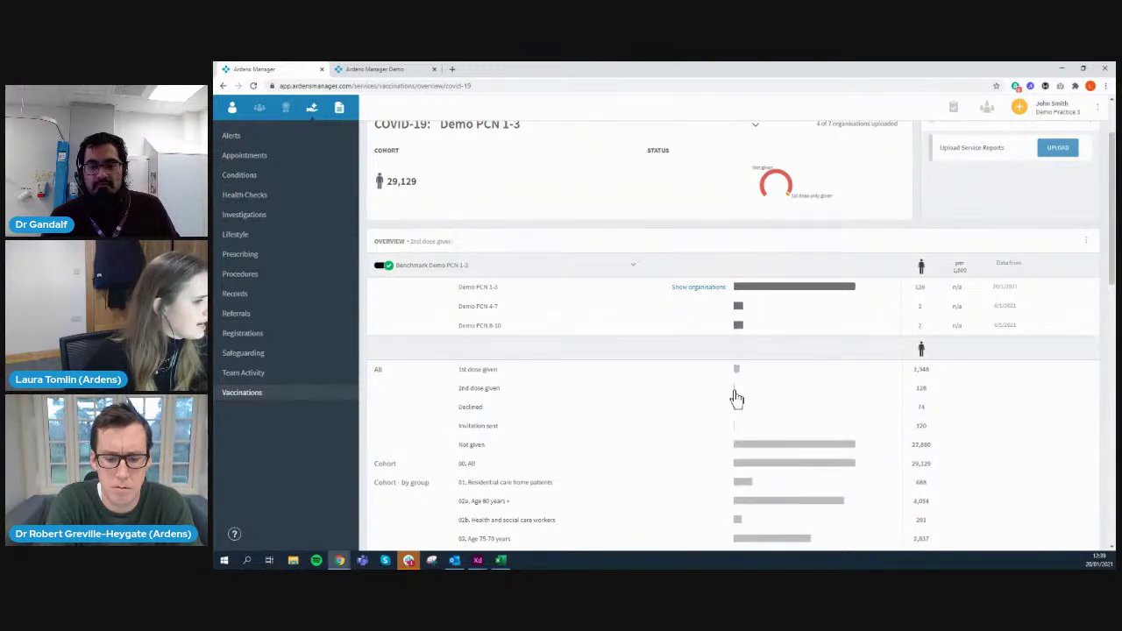
click(712, 289)
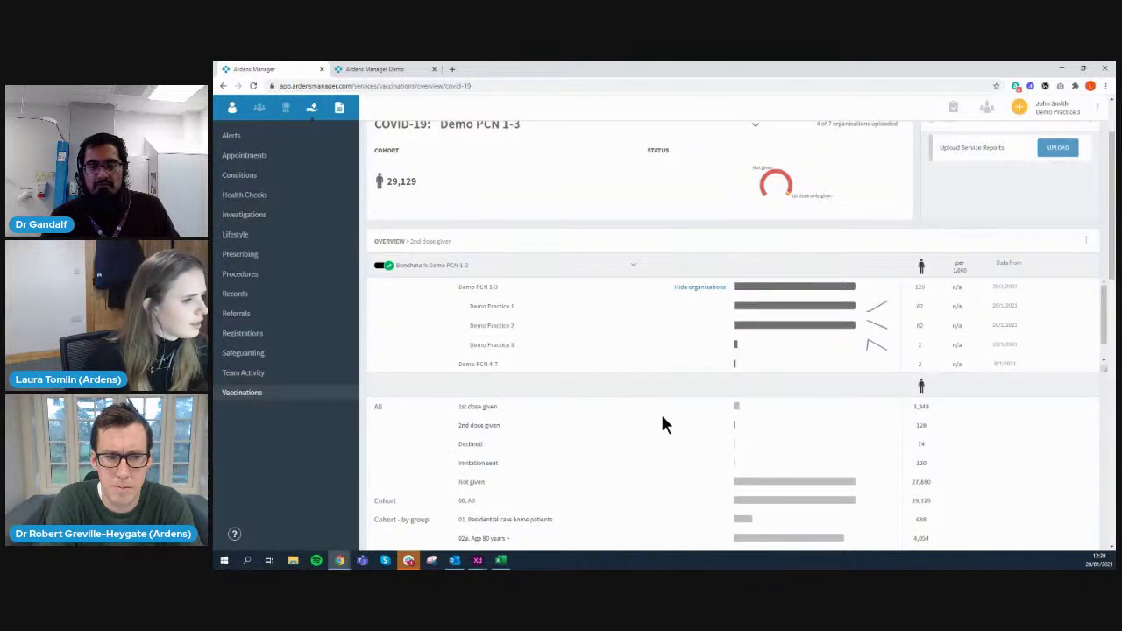
Turn off benchmarking of Demo PCN 1-3 in the overview
scroll(661, 416, up, 1)
click(383, 355)
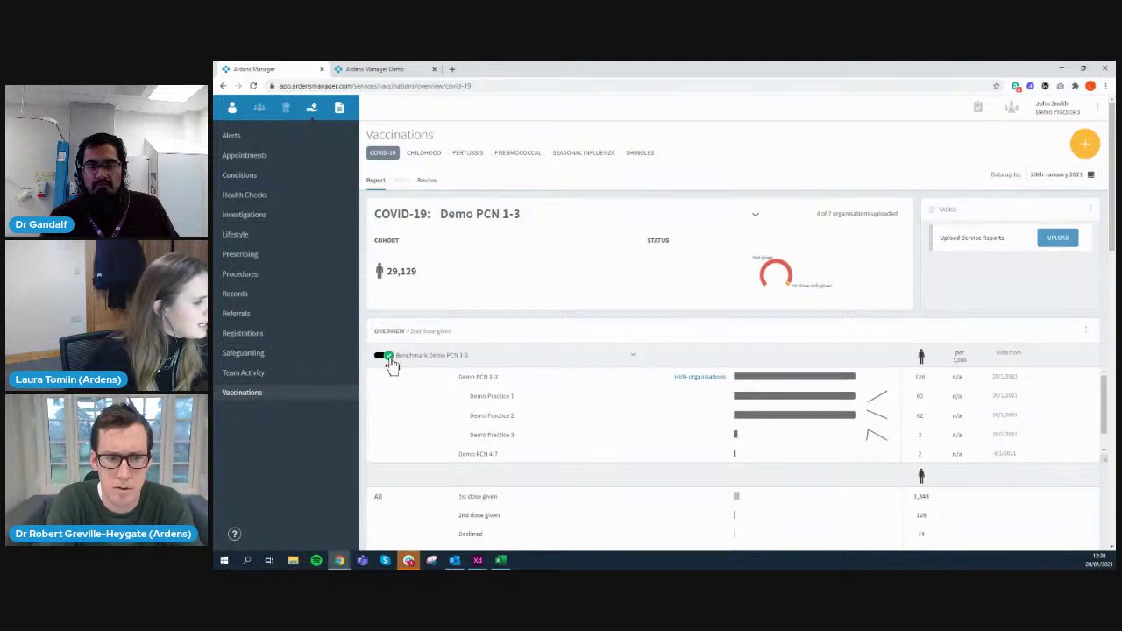